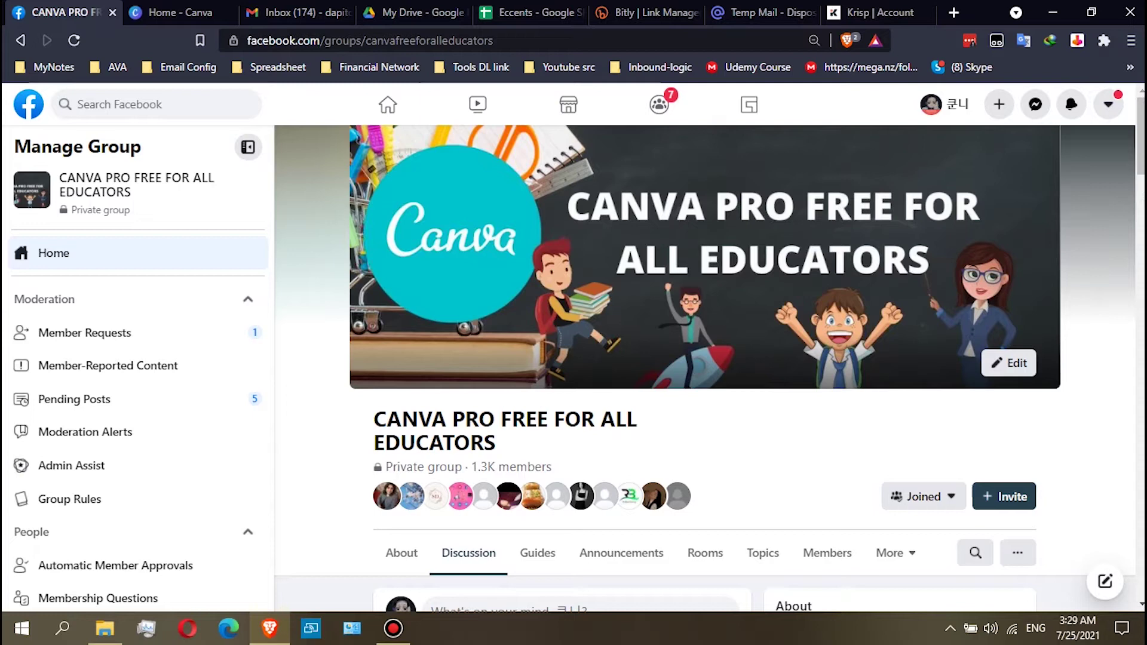
# Step: Look through the discussion feed of the CANVA PRO FREE FOR ALL EDUCATORS group
pyautogui.scroll(-2, 710, 368)
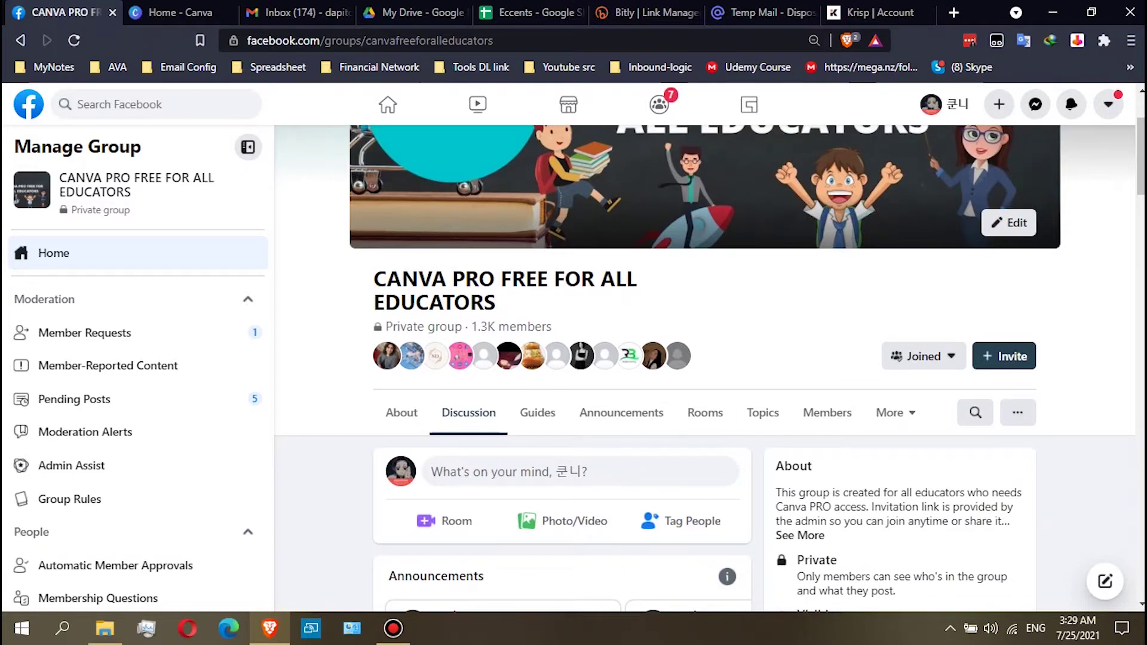
pyautogui.scroll(-4, 709, 368)
pyautogui.scroll(5, 710, 367)
pyautogui.scroll(-7, 709, 368)
pyautogui.scroll(-8, 562, 391)
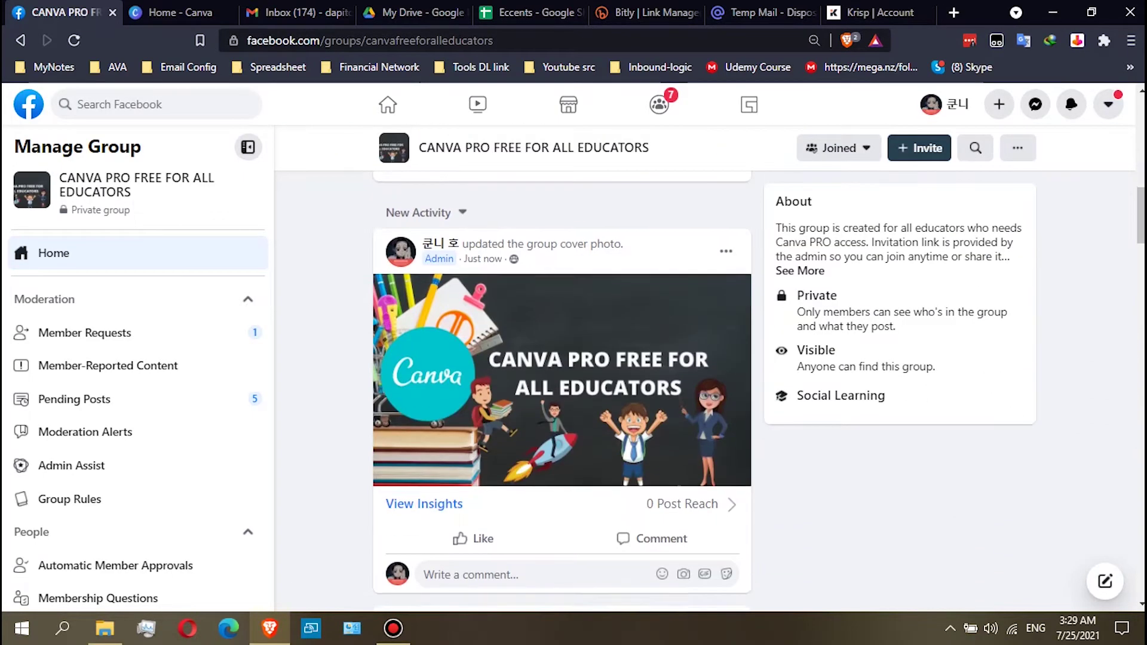
pyautogui.scroll(-14, 563, 391)
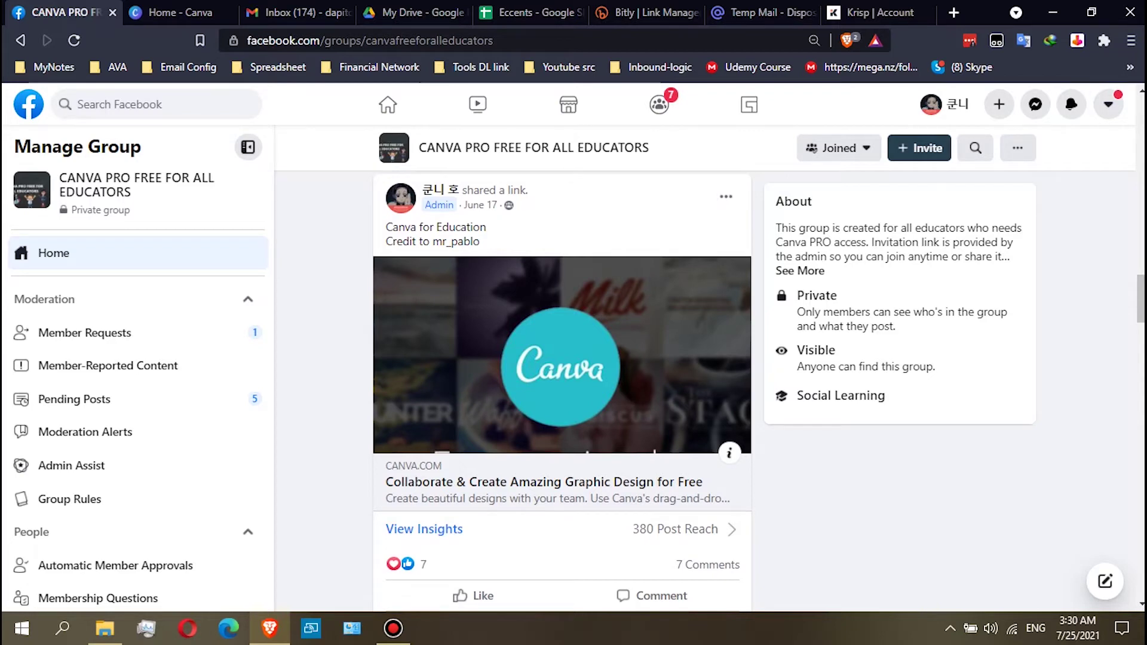
pyautogui.scroll(20, 561, 368)
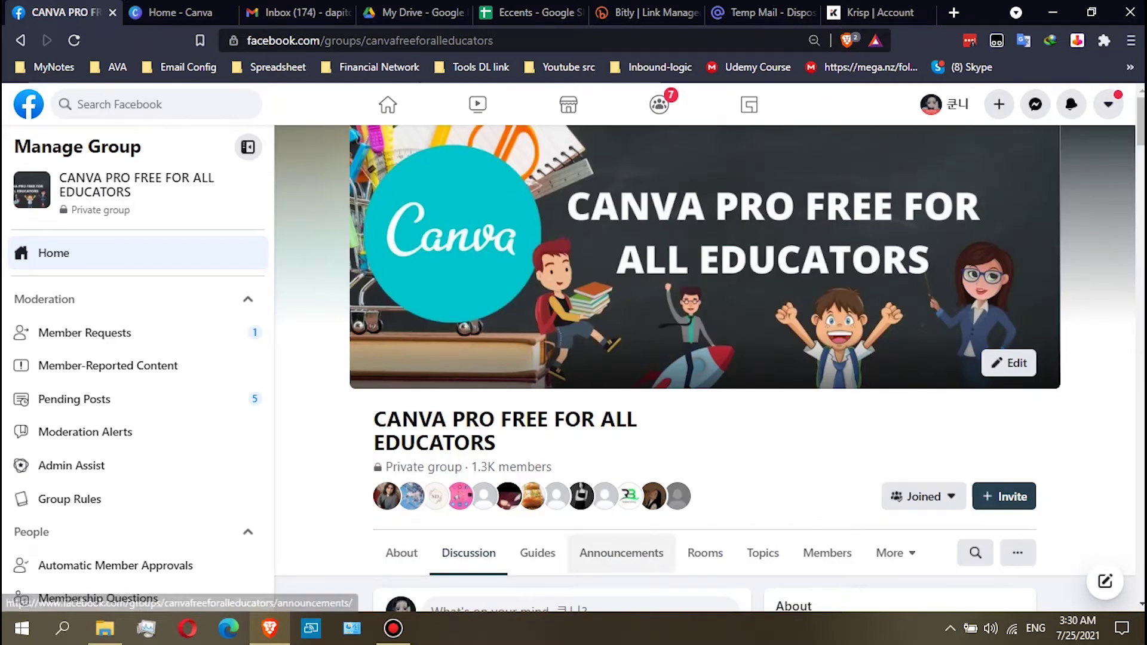
pyautogui.scroll(-7, 621, 552)
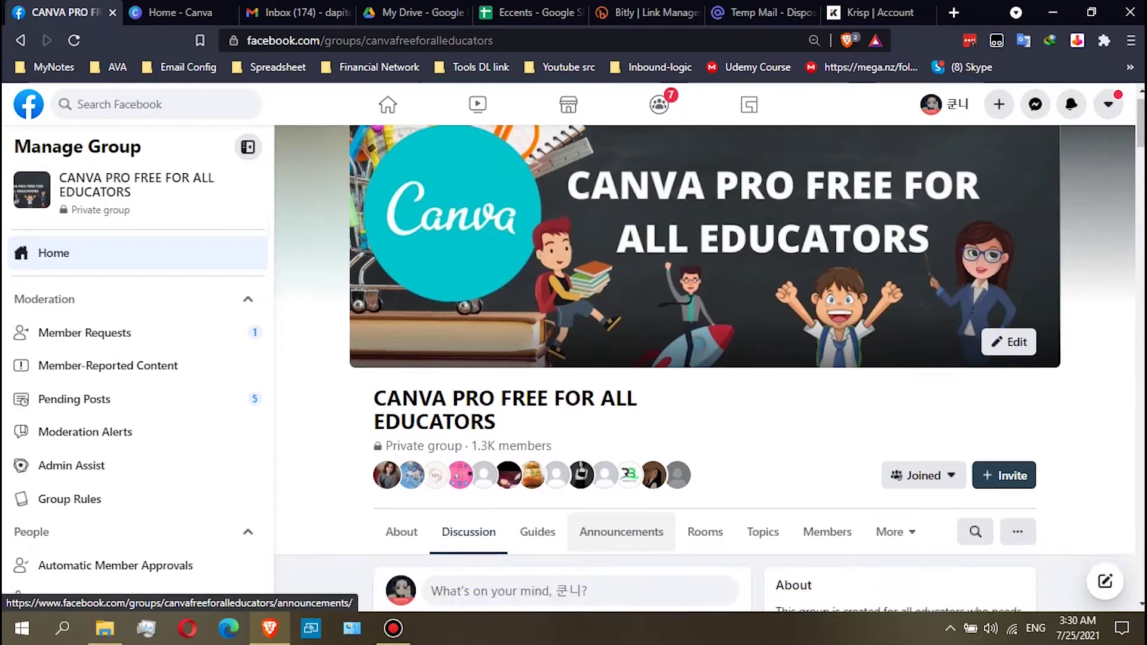
pyautogui.scroll(2, 621, 553)
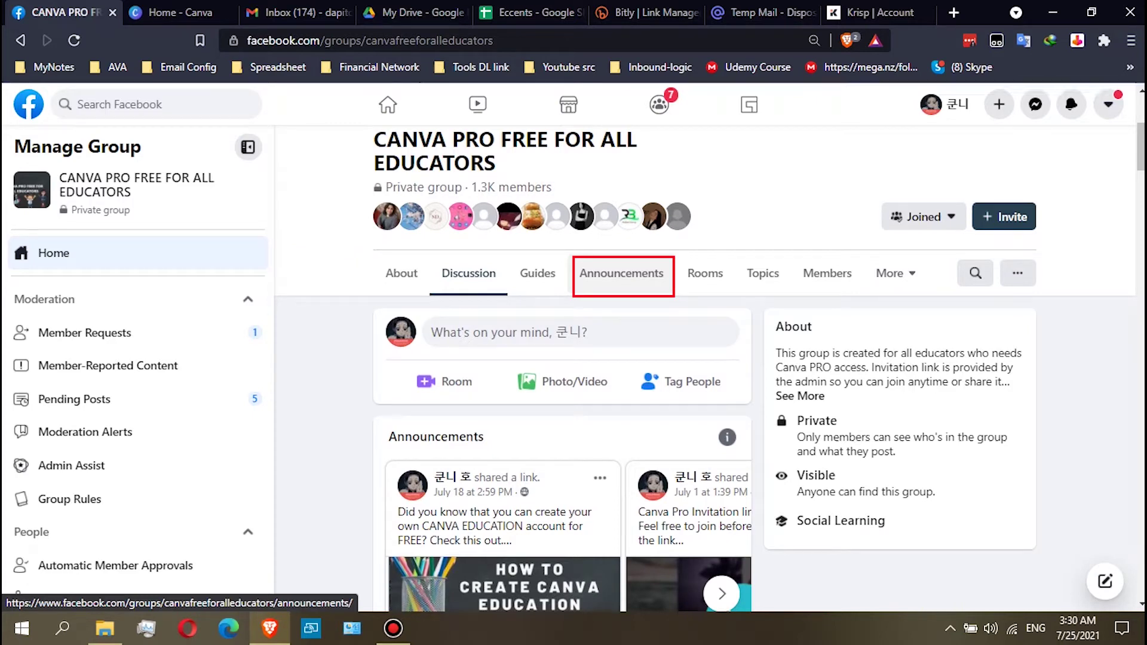
# Step: Open the group's announcements and review the July 18 post about creating a Canva Education account for free
pyautogui.click(621, 273)
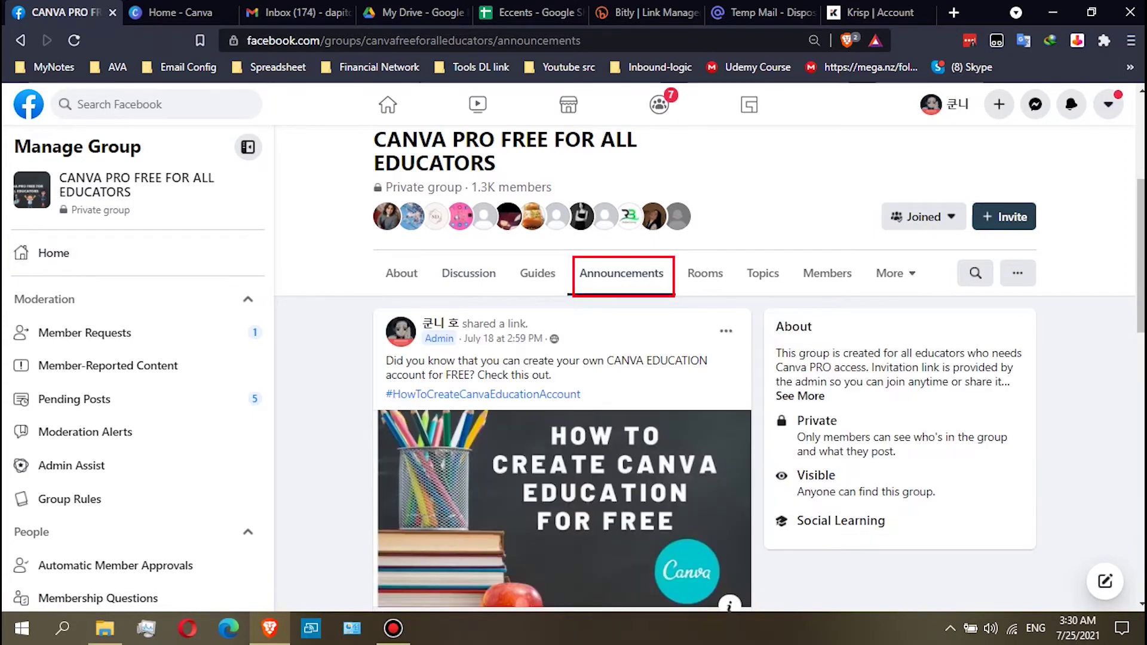
pyautogui.scroll(-13, 574, 370)
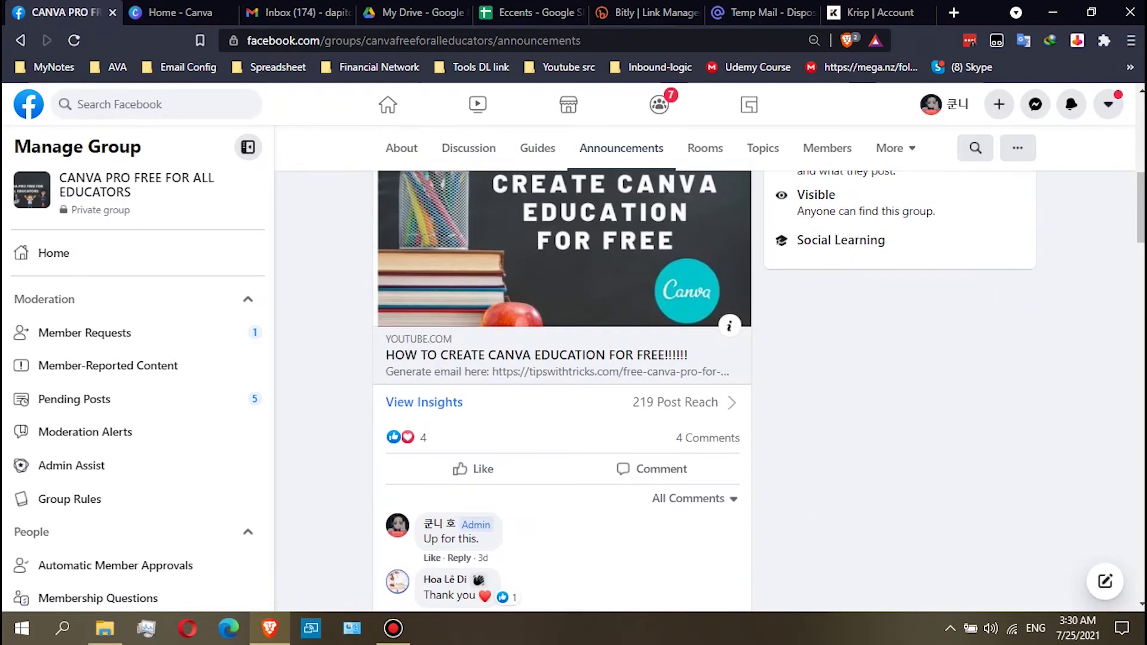
pyautogui.scroll(11, 573, 371)
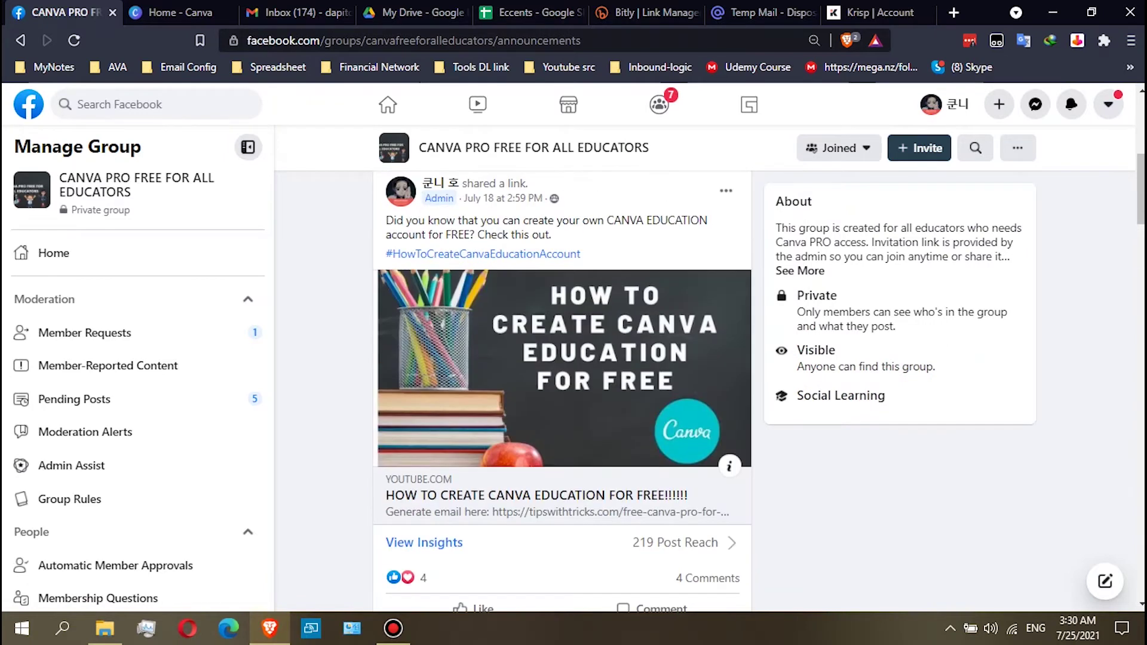
pyautogui.scroll(2, 704, 371)
pyautogui.scroll(-2, 573, 370)
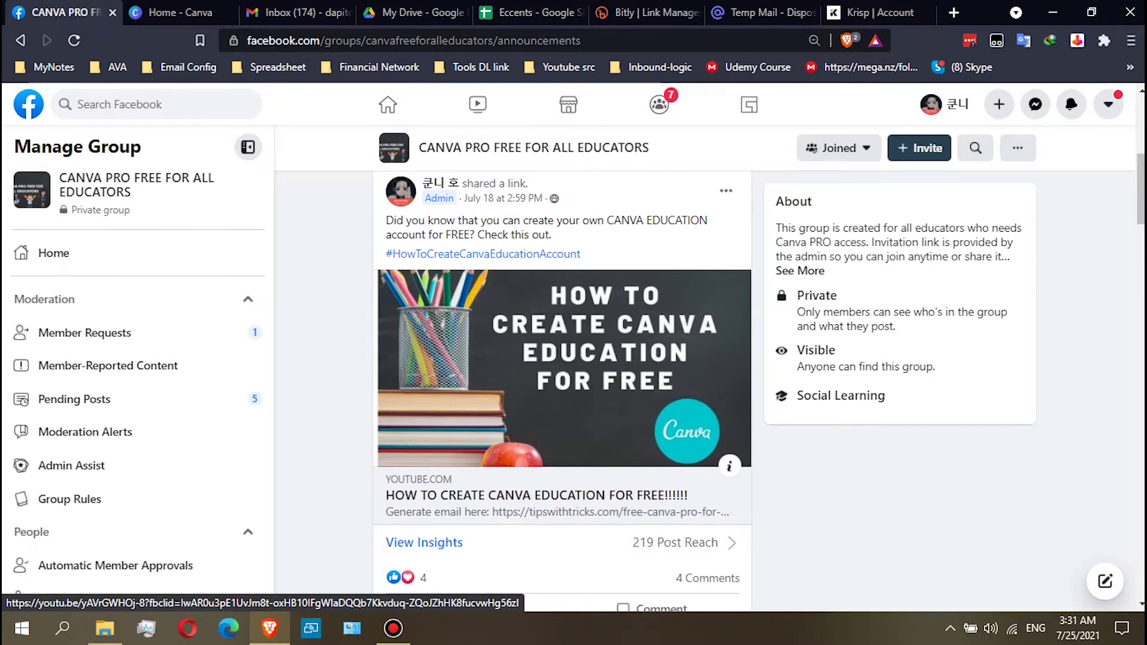
pyautogui.scroll(-10, 561, 388)
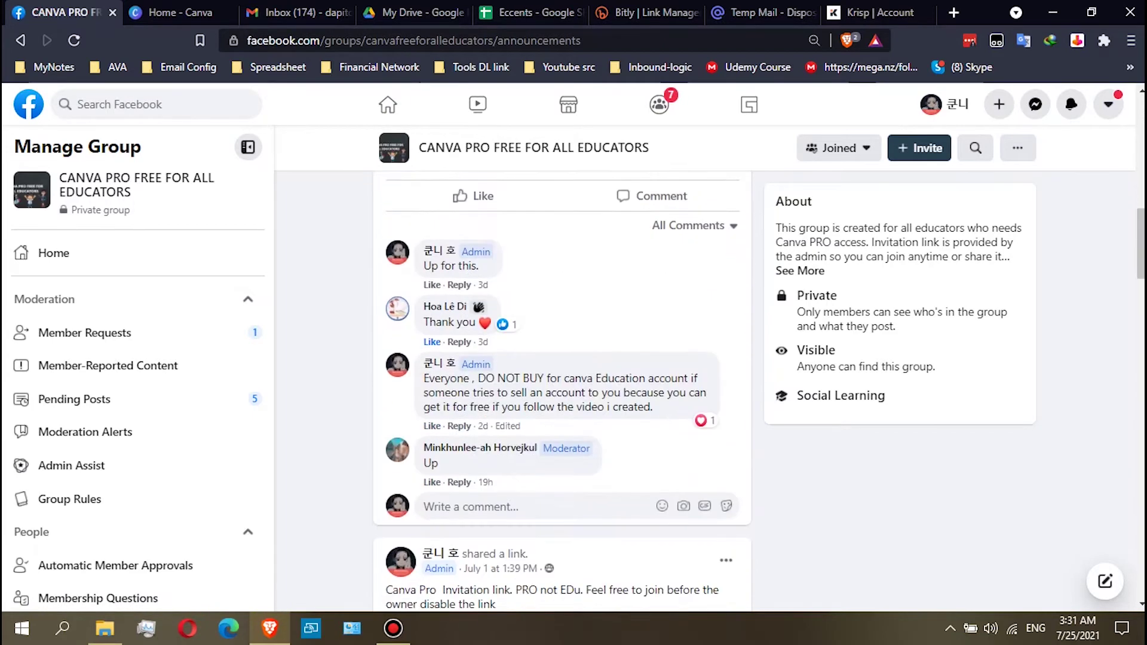
pyautogui.scroll(-1, 562, 388)
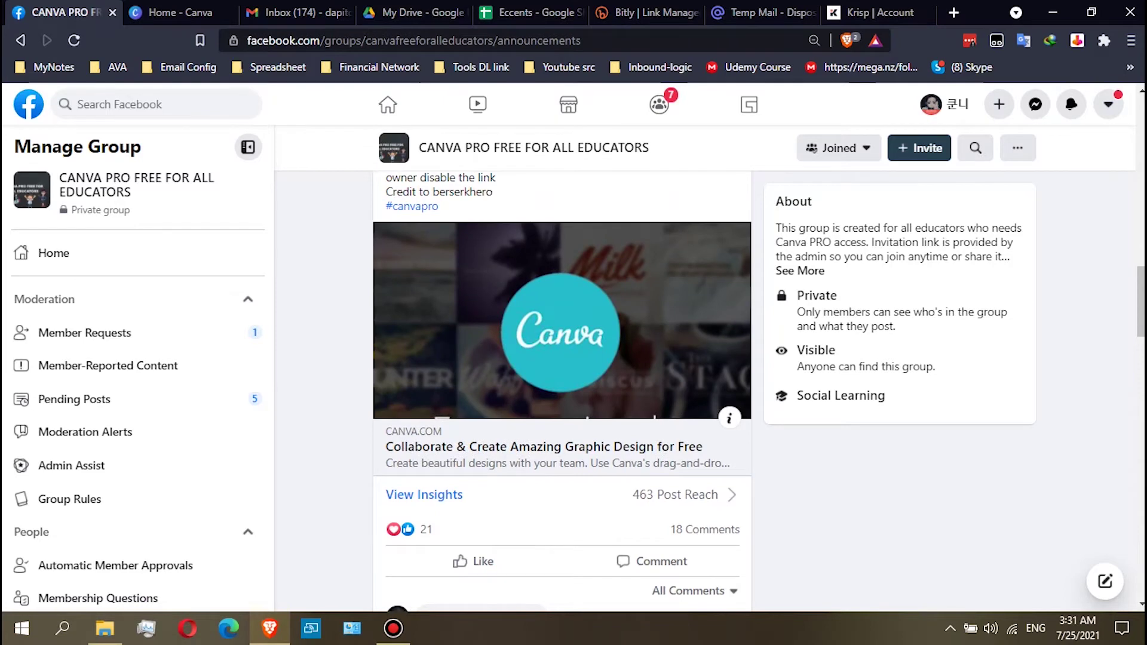
# Step: Examine the July 1 Canva Pro invitation post and the June 30 Canva for Education post, including their comments
pyautogui.scroll(3, 561, 388)
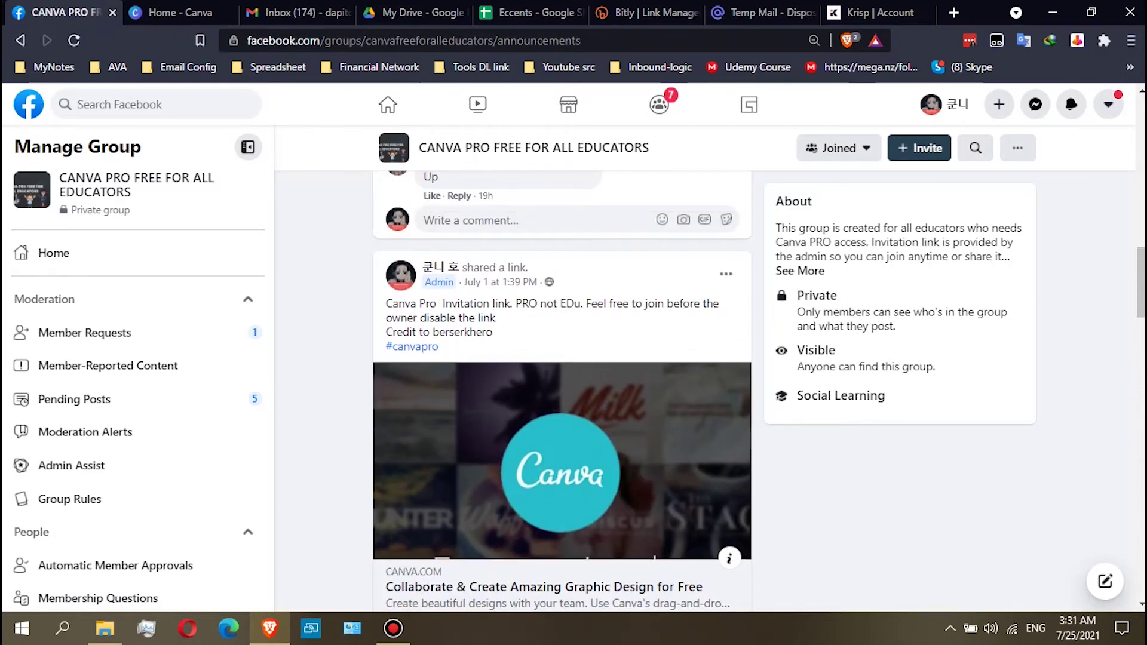
pyautogui.moveTo(386, 303); pyautogui.dragTo(469, 317)
pyautogui.click(469, 317)
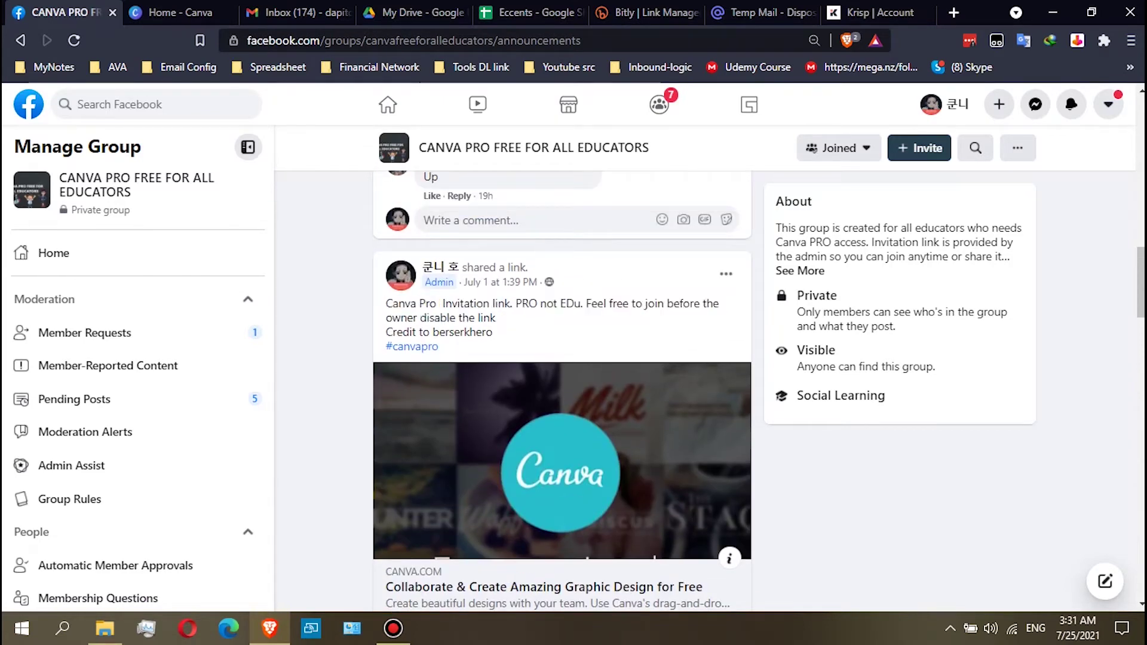
pyautogui.scroll(-12, 562, 389)
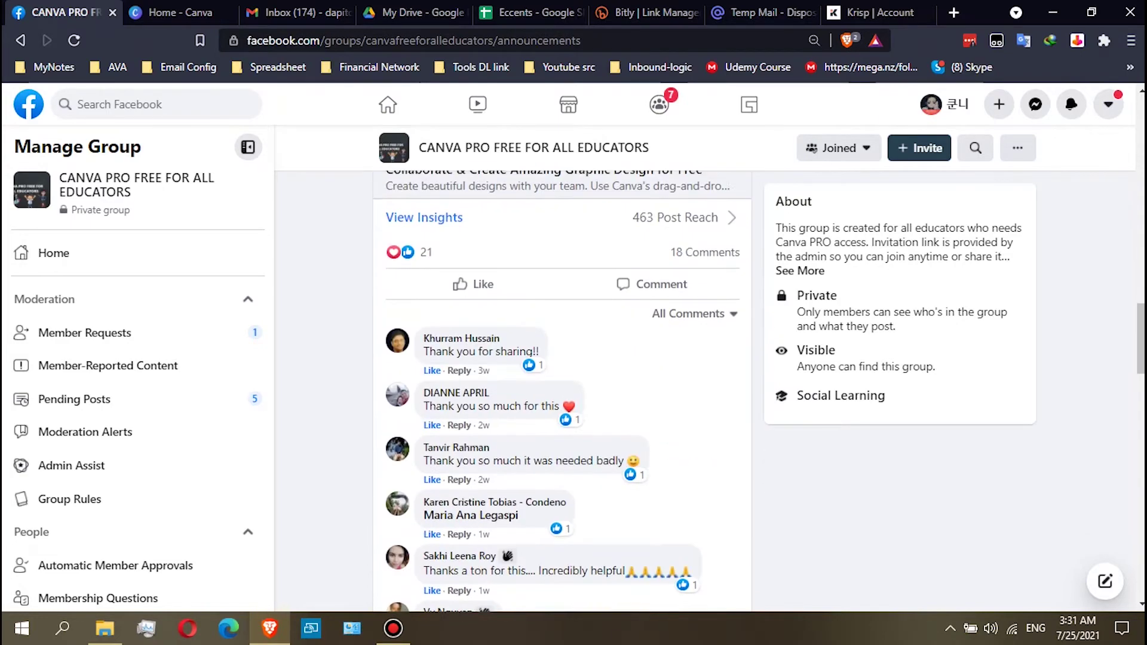
pyautogui.scroll(-10, 561, 388)
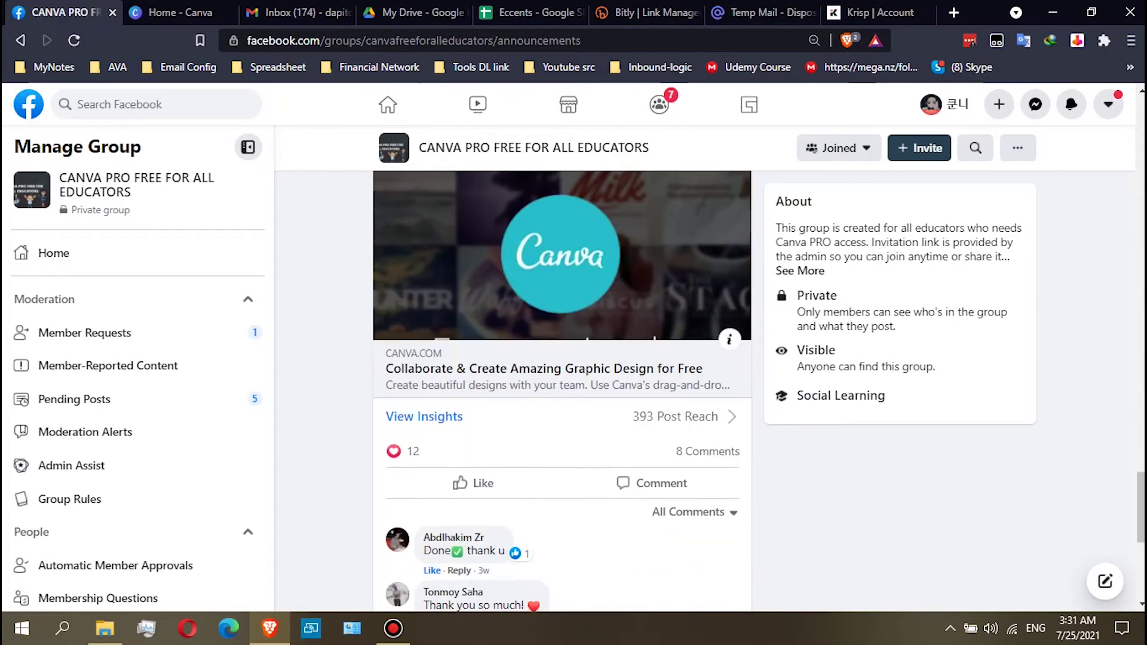
pyautogui.scroll(3, 561, 388)
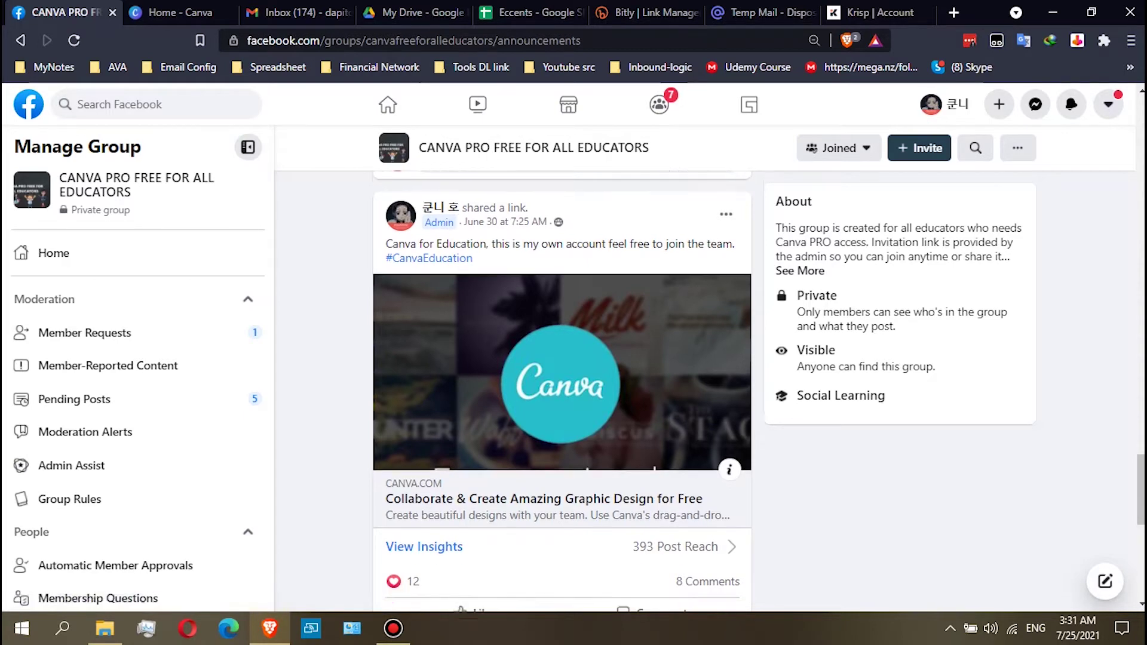
pyautogui.scroll(-6, 561, 388)
pyautogui.scroll(-5, 561, 388)
# Step: Join the Canva Pro team through the link in the July 1 announcement and dismiss the welcome message
pyautogui.scroll(8, 561, 388)
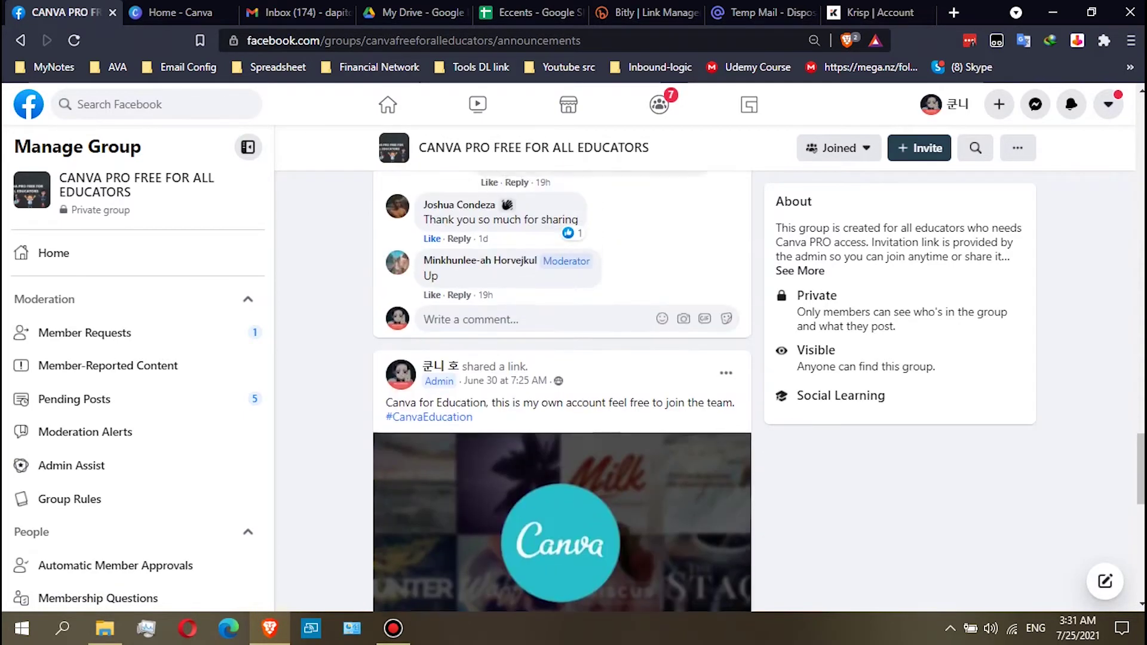
pyautogui.scroll(2, 562, 388)
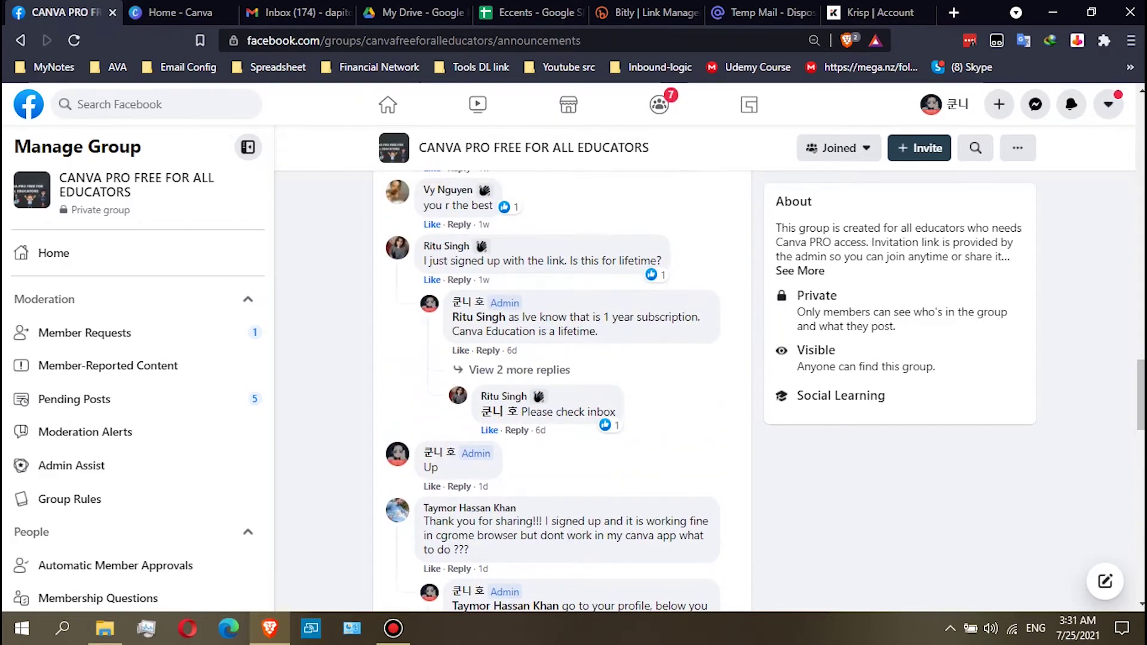
pyautogui.scroll(10, 561, 388)
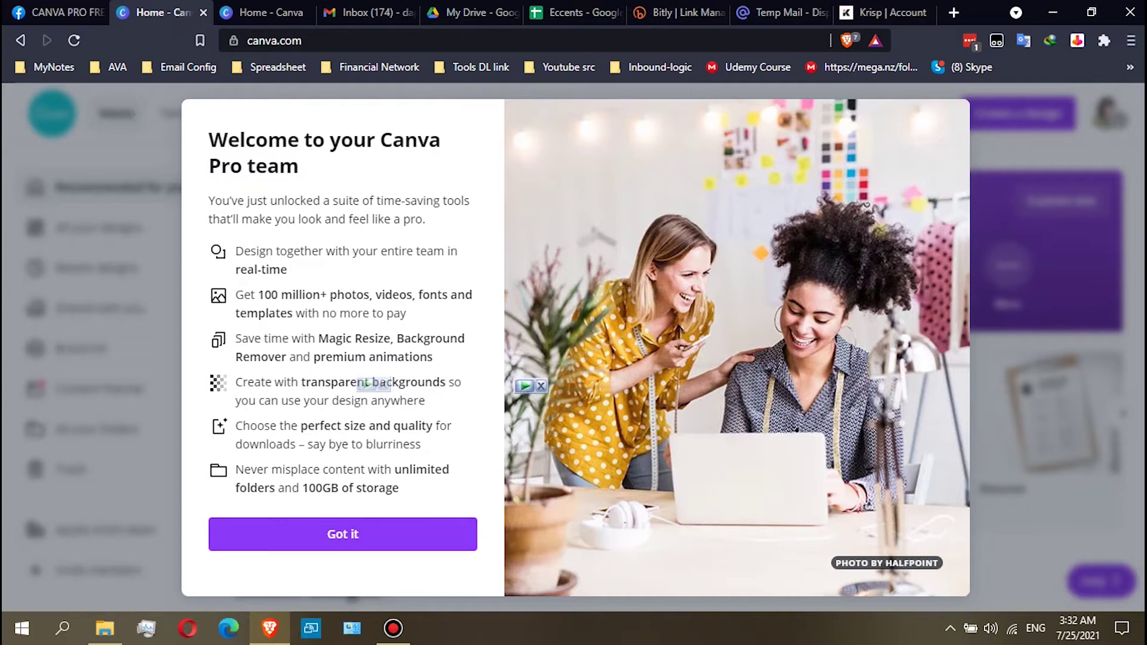
pyautogui.click(343, 533)
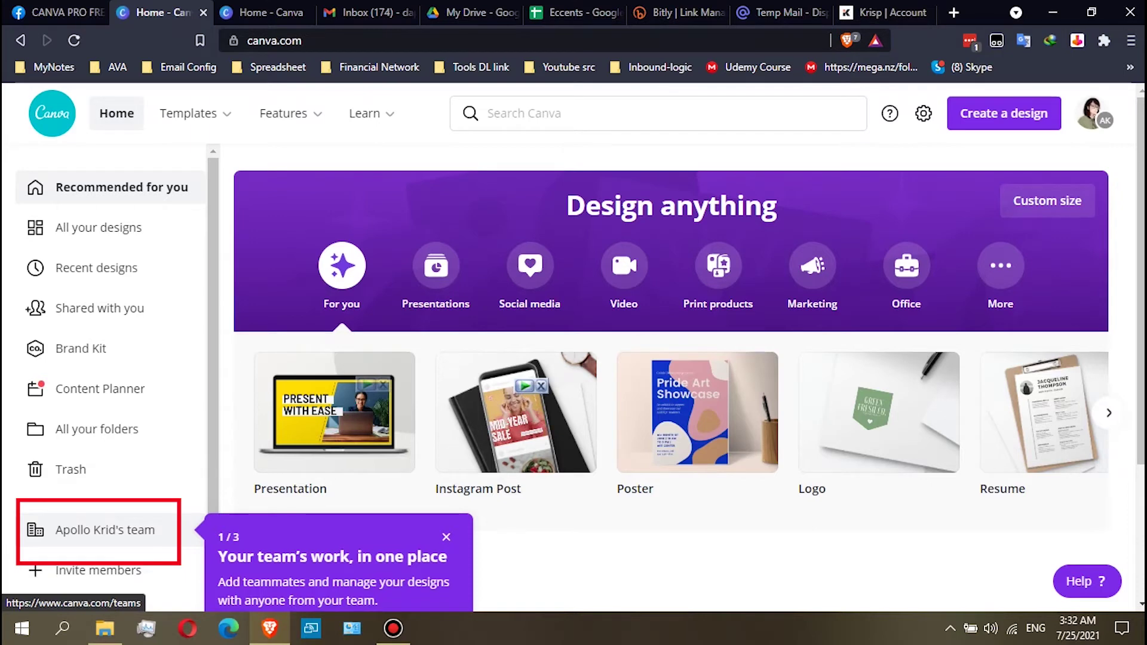
pyautogui.scroll(-1, 110, 376)
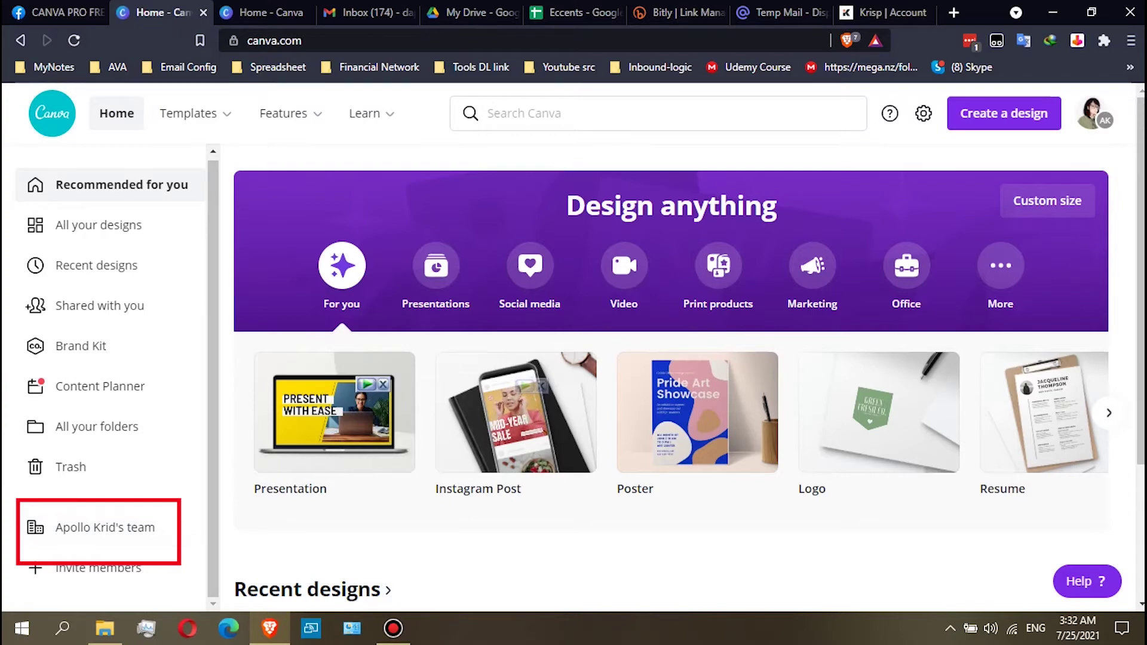
# Step: Return to the Facebook group and join the Canva class team through the link in the June 30 Canva for Education announcement
pyautogui.click(58, 12)
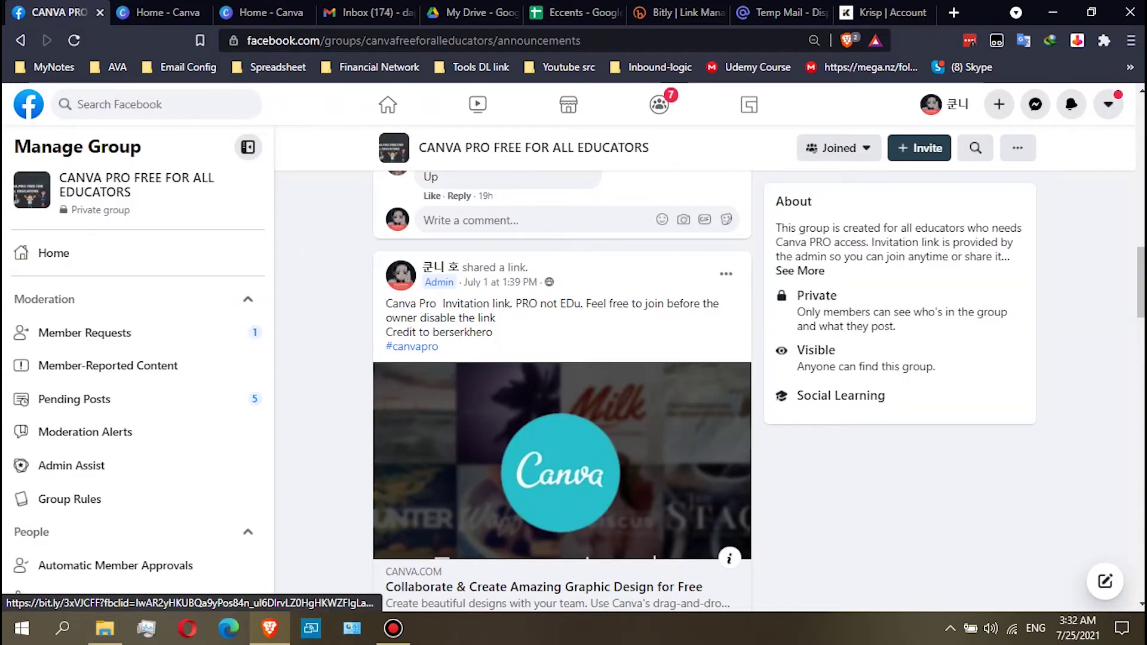
pyautogui.scroll(-15, 561, 388)
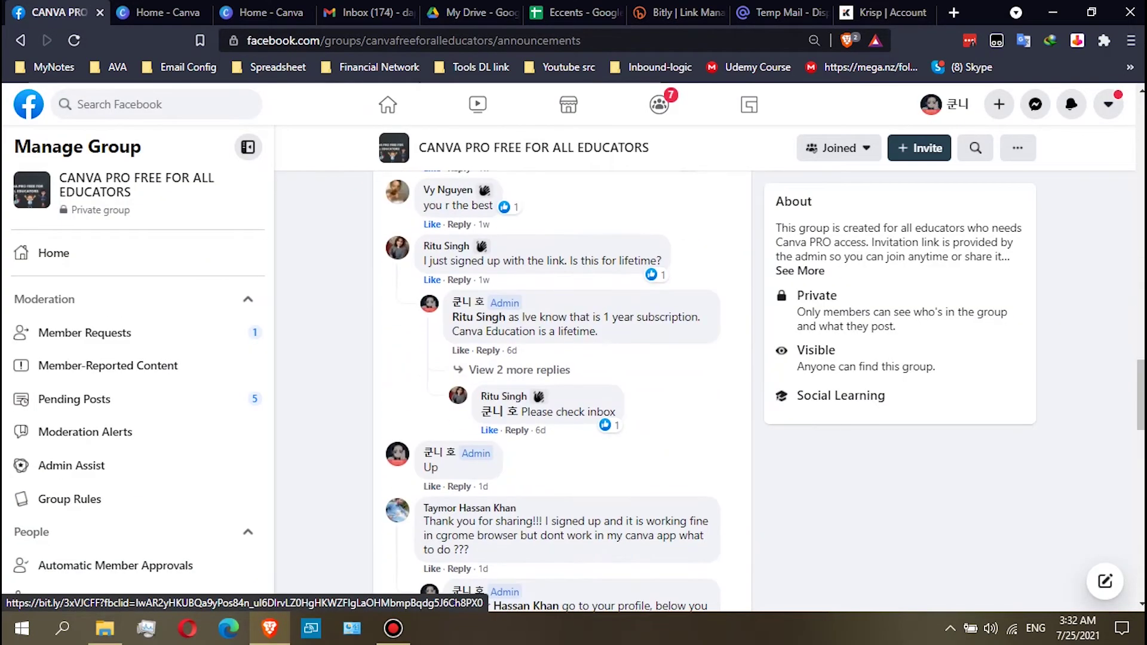
pyautogui.scroll(10, 562, 388)
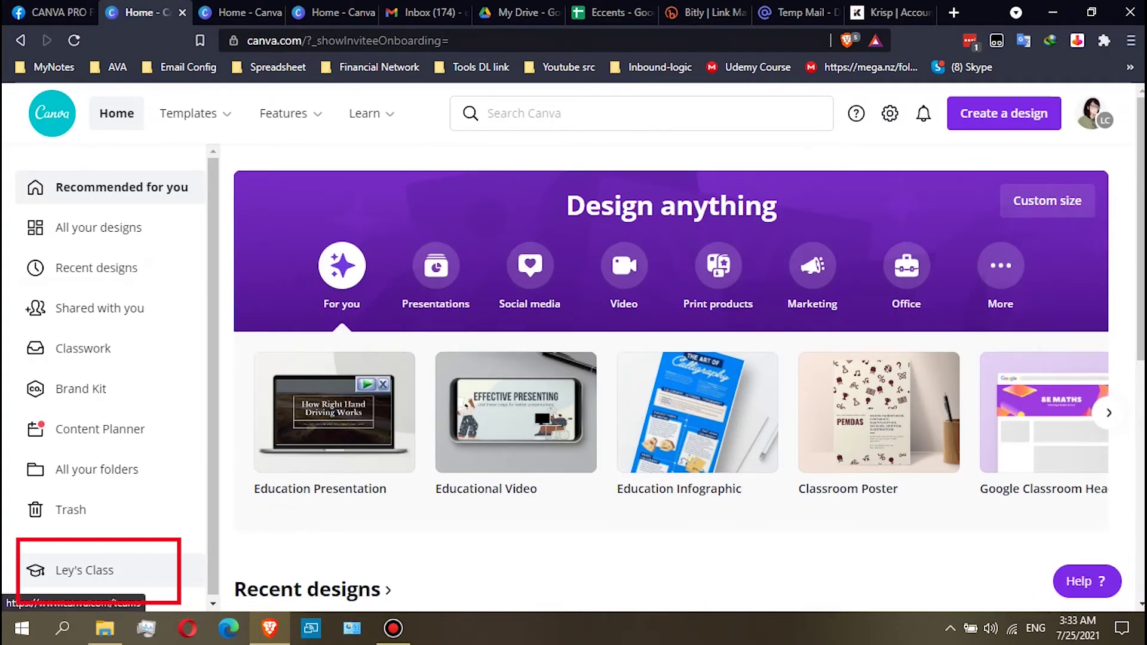
# Step: Look through the account's list of teams and switch from the class team to the newly joined Canva Pro team
pyautogui.click(1094, 114)
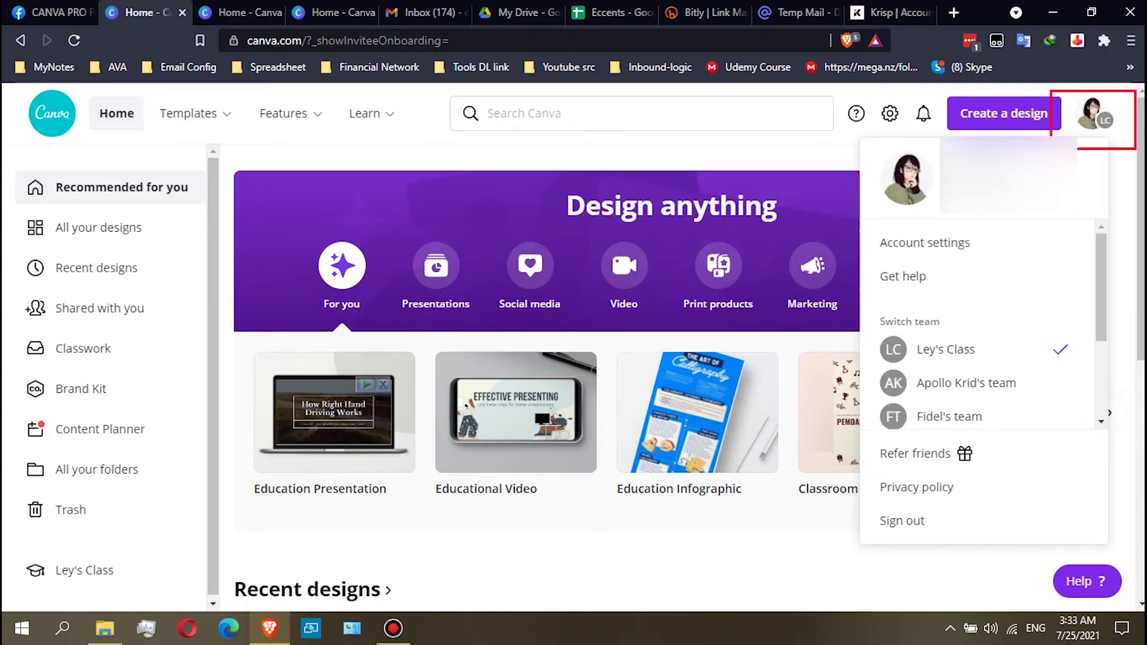
pyautogui.moveTo(1100, 285)
pyautogui.mouseDown()
pyautogui.moveTo(1100, 311)
pyautogui.moveTo(1100, 280)
pyautogui.mouseUp()
pyautogui.scroll(-2, 980, 358)
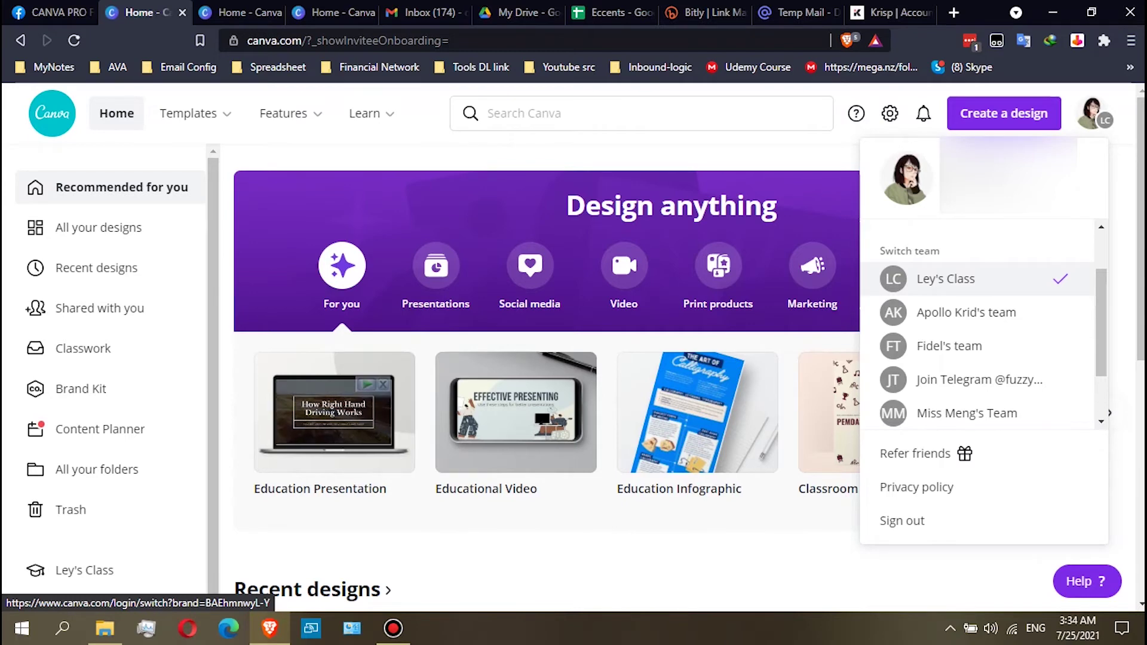
pyautogui.scroll(-1, 979, 379)
pyautogui.scroll(3, 979, 379)
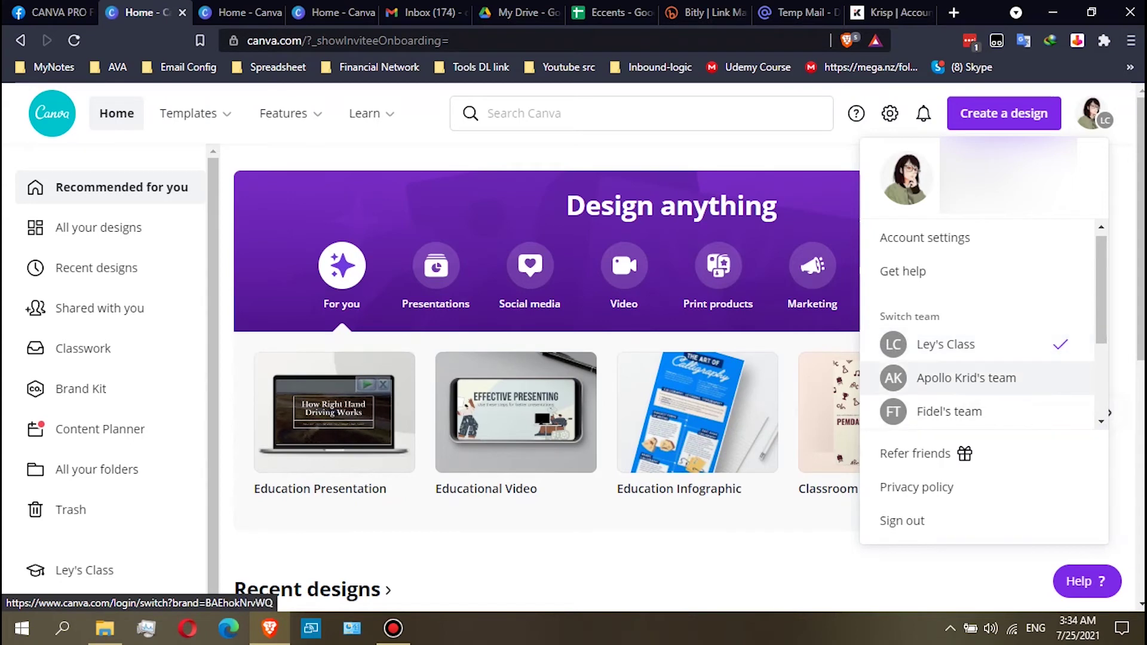
pyautogui.click(965, 377)
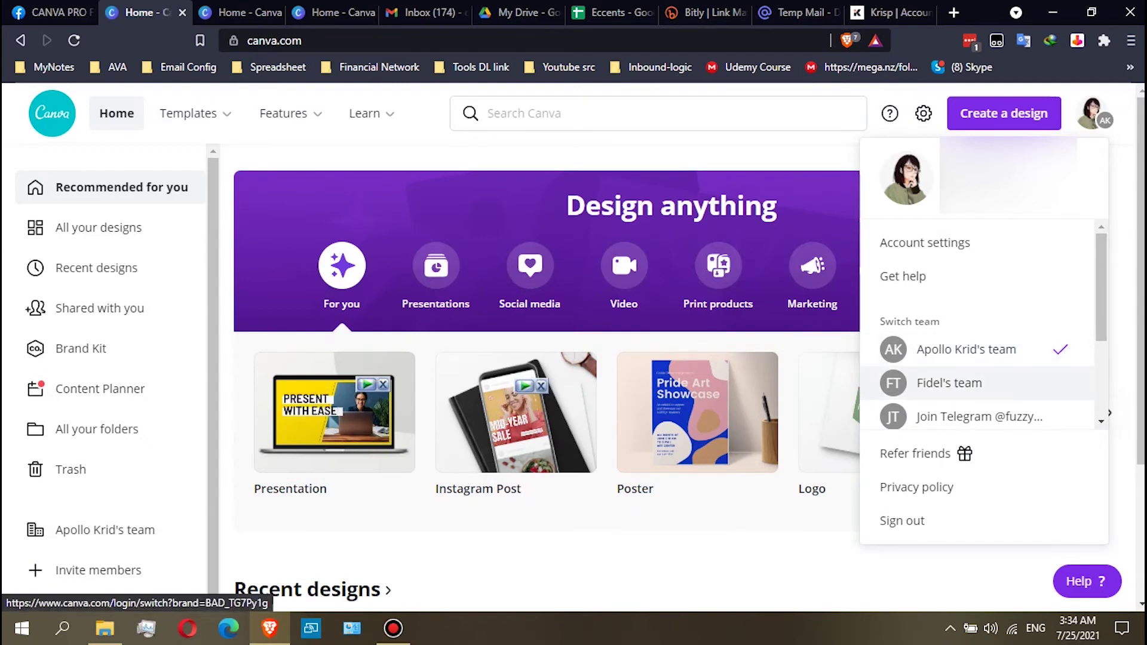
# Step: Check the remaining teams in the account's team list and open the Canva Pro team's page
pyautogui.scroll(-3, 965, 383)
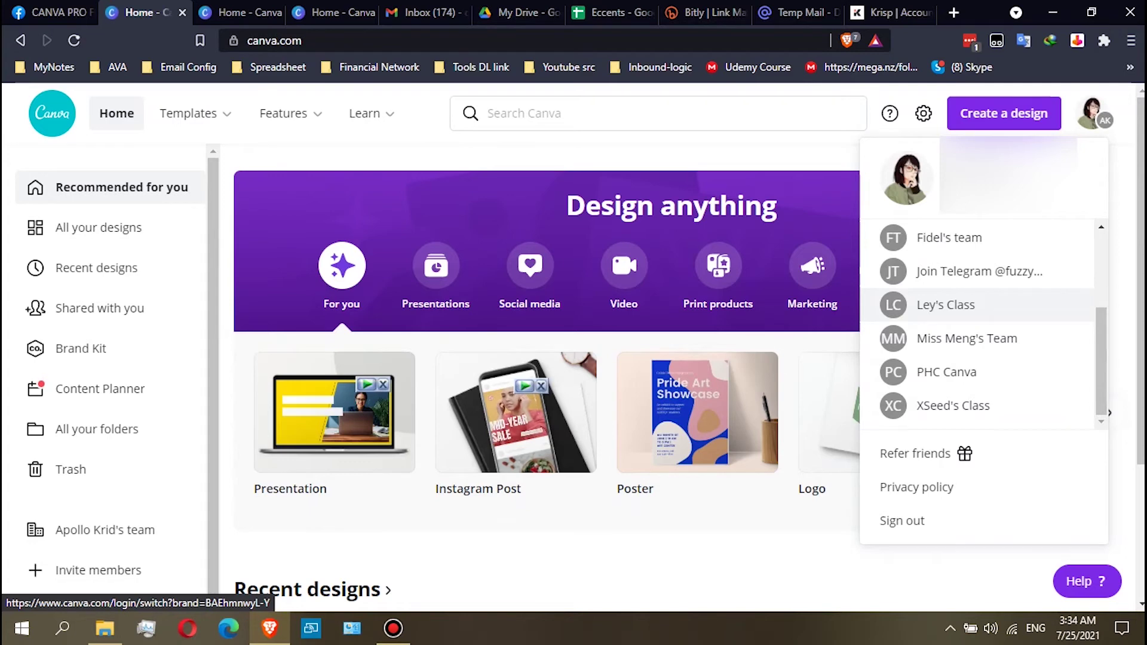
pyautogui.click(966, 305)
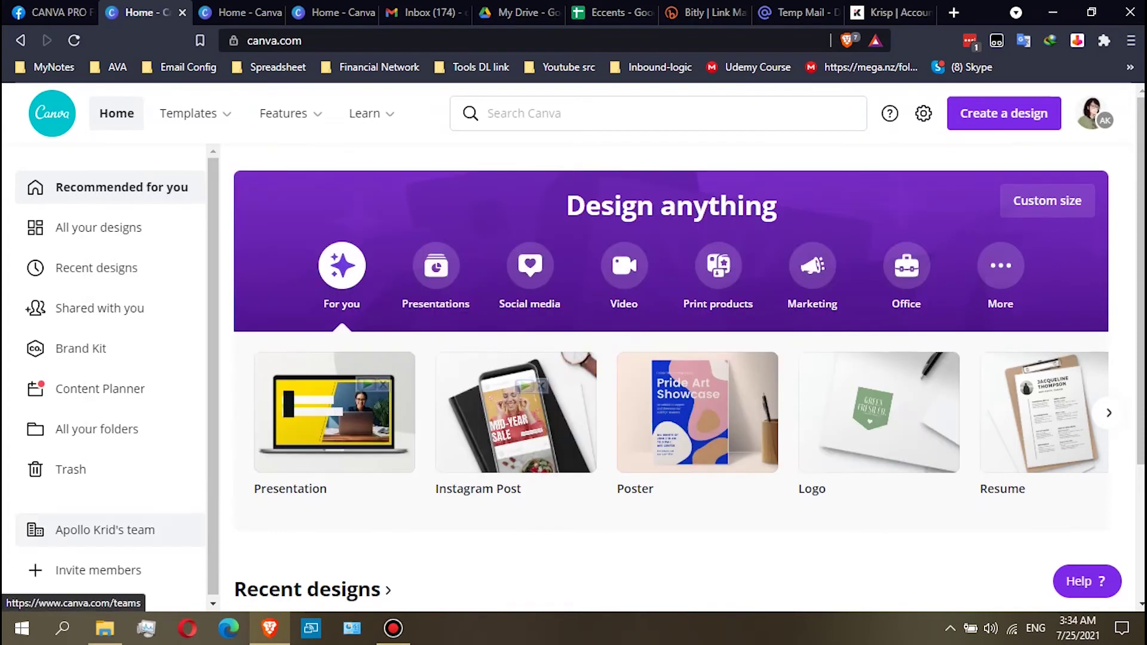
pyautogui.click(105, 529)
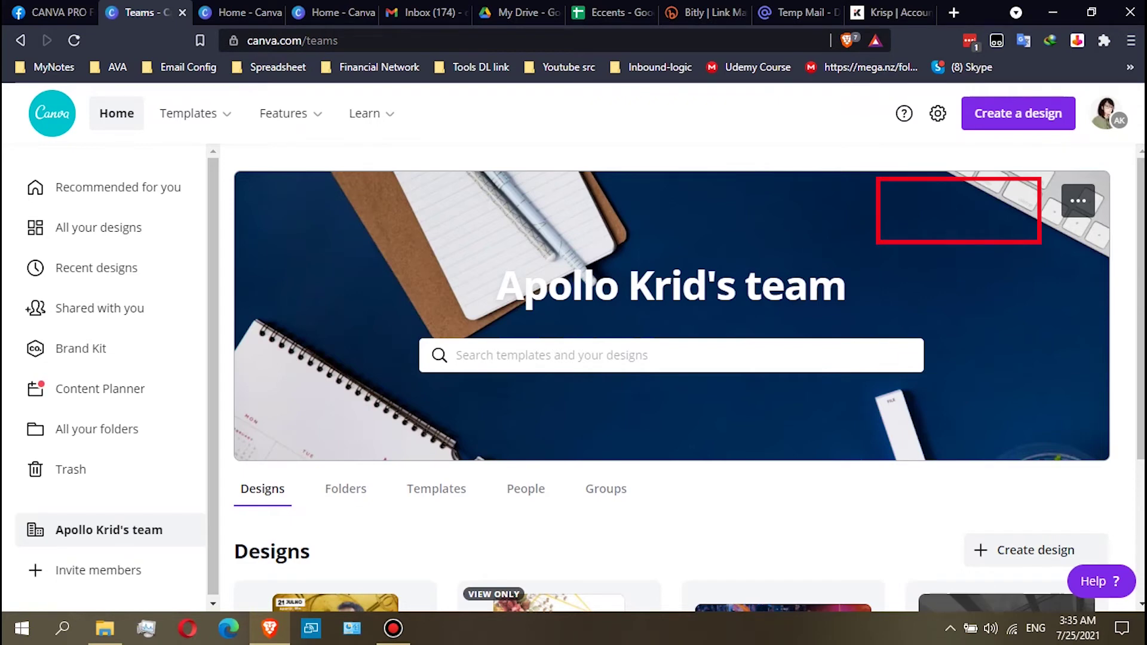
# Step: Switch from the Canva Pro team to the education class team and reopen the account's list of teams
pyautogui.click(1108, 113)
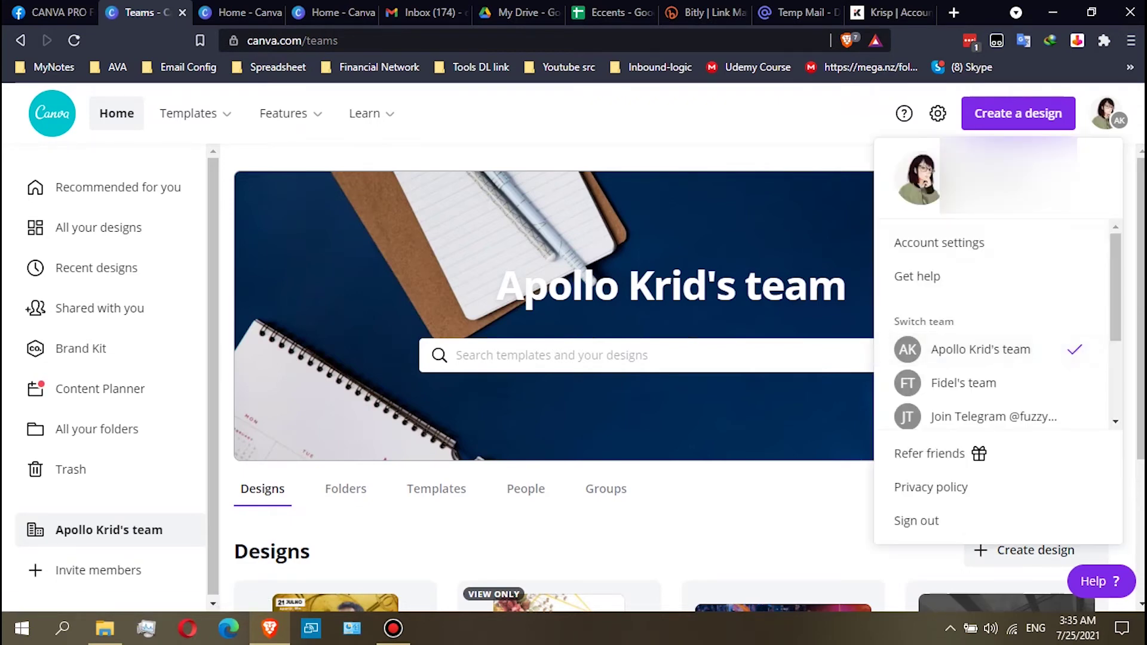
pyautogui.scroll(-2, 985, 347)
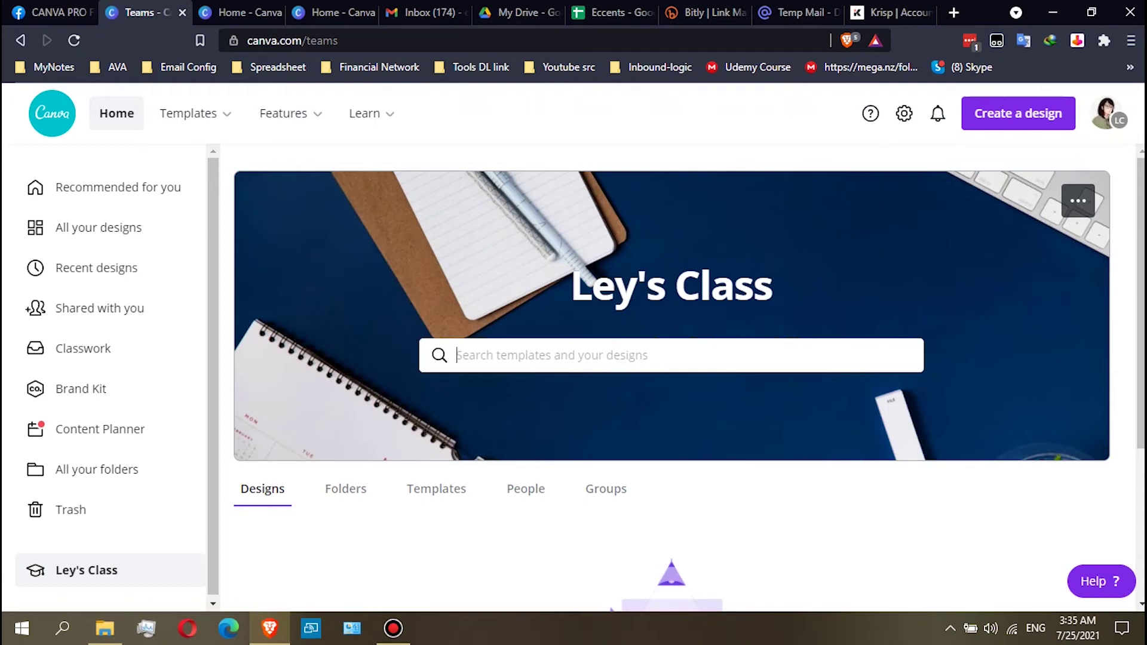
pyautogui.click(1106, 113)
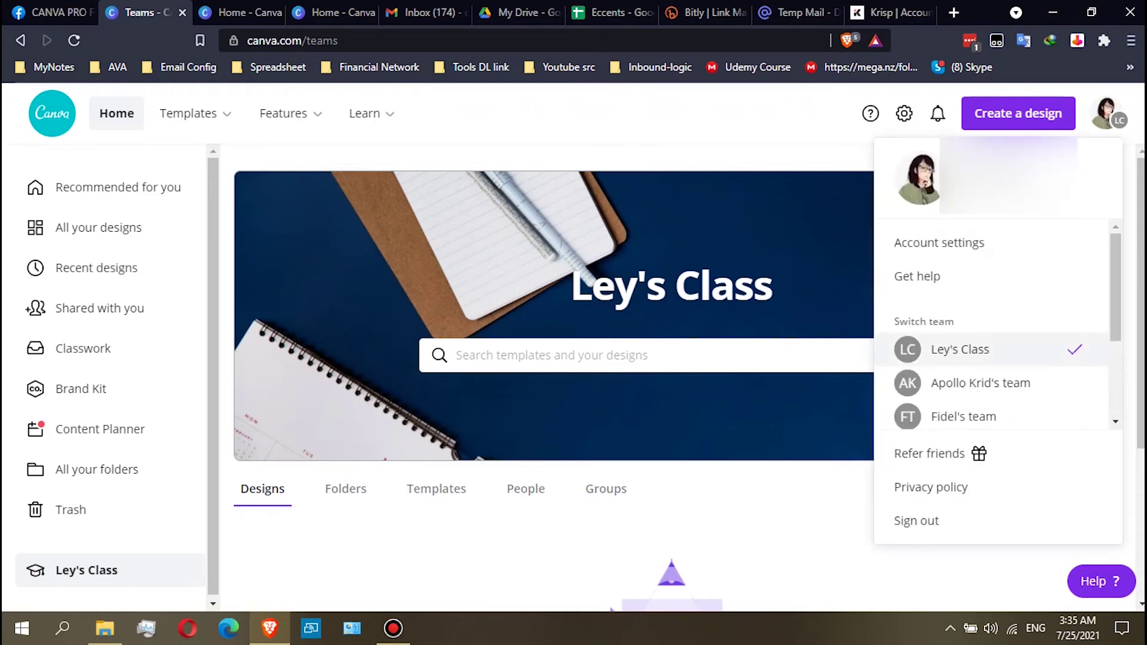
# Step: Switch from the education class team to the PHC Canva team and look through the account's list of teams again
pyautogui.scroll(-3, 1004, 331)
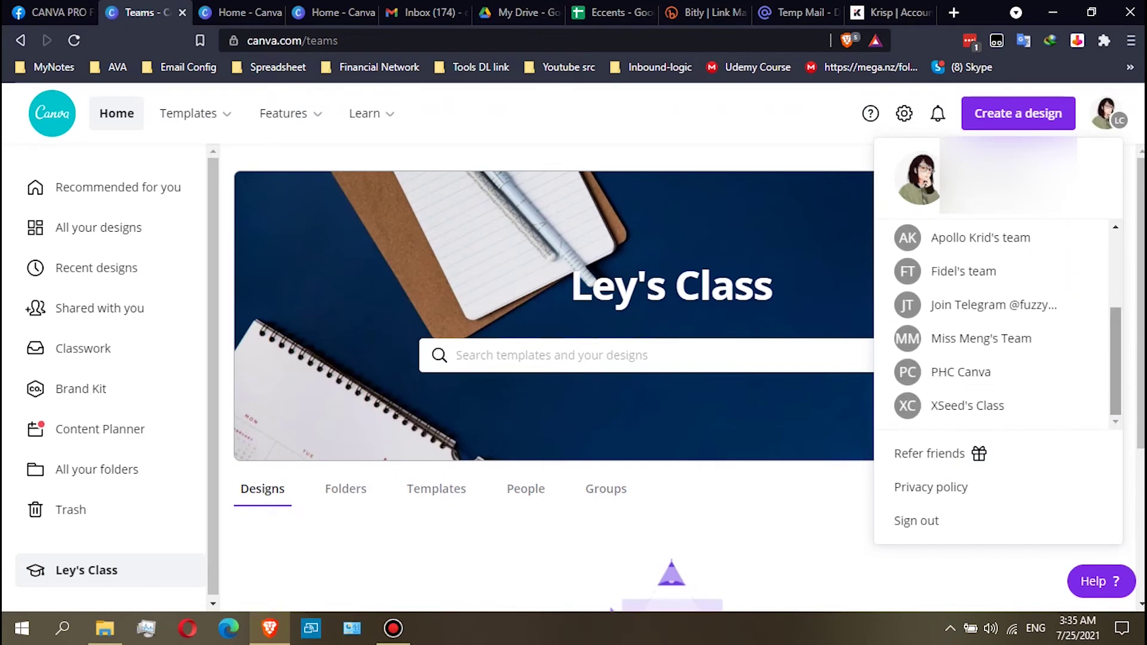
pyautogui.click(961, 372)
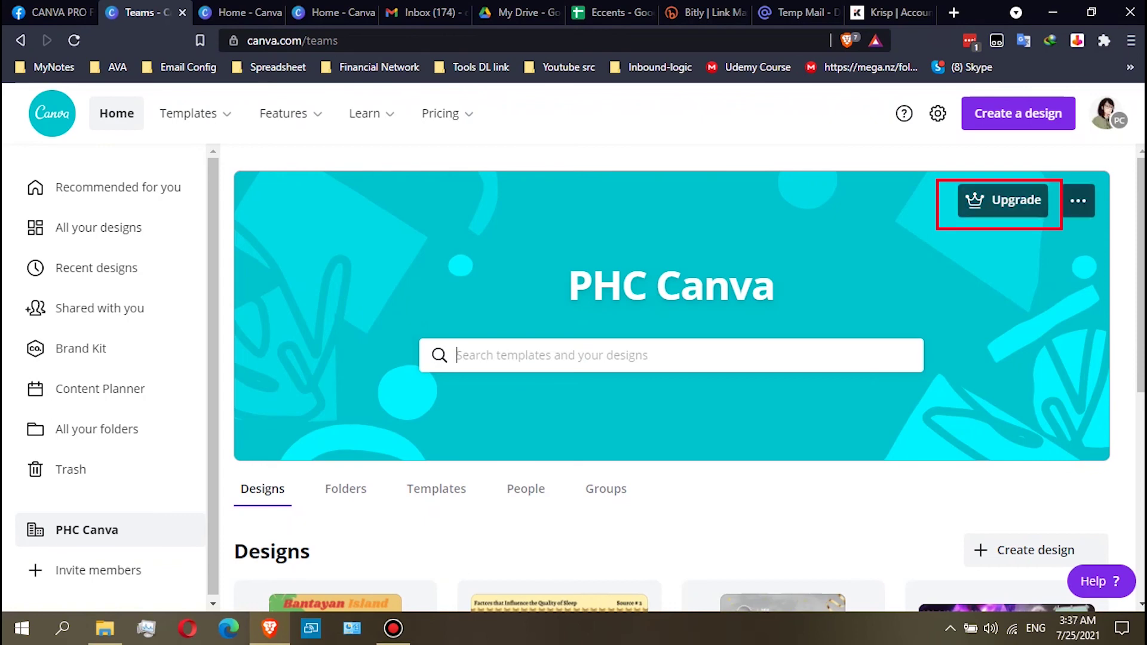
pyautogui.click(1108, 114)
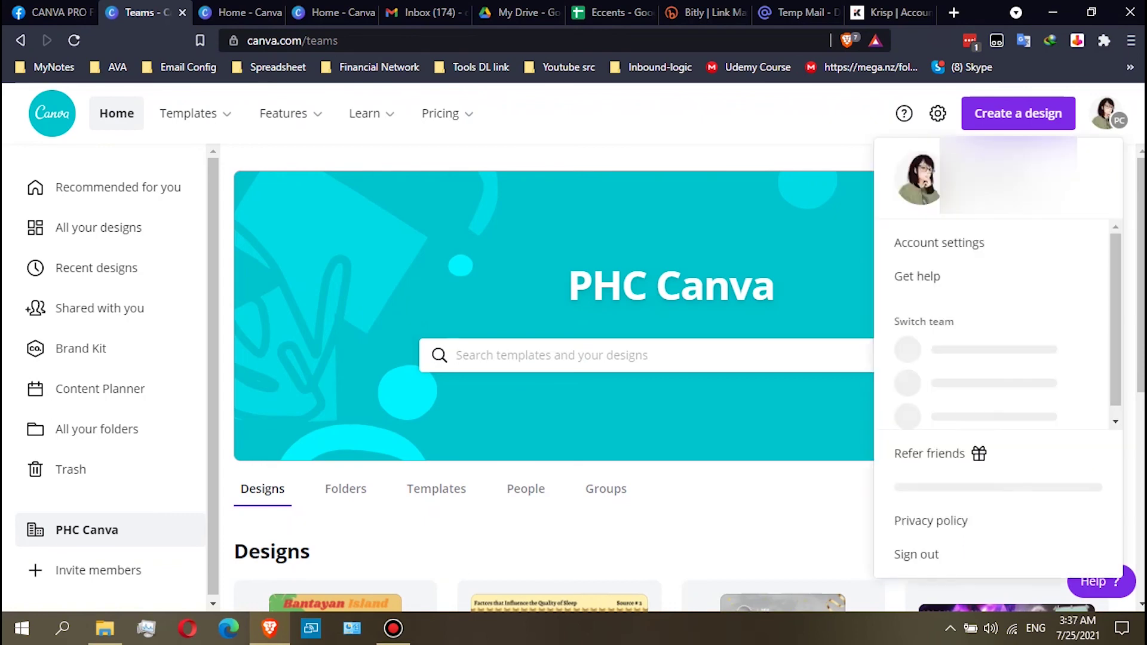
pyautogui.scroll(-3, 991, 358)
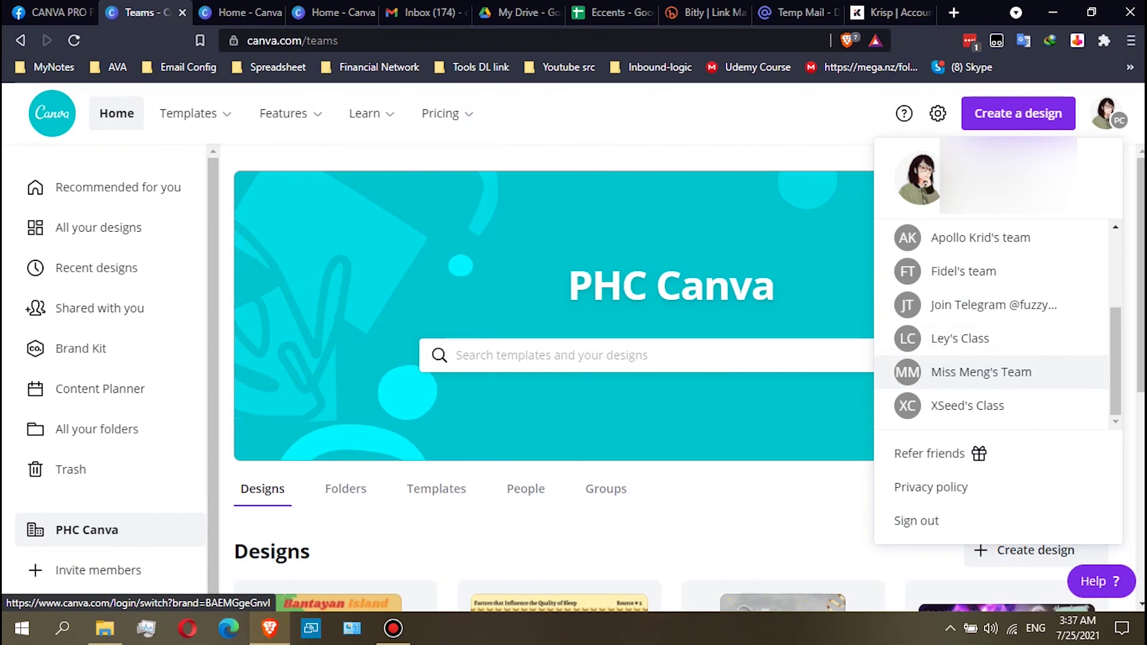
# Step: Review the Canva Pro invitation announcement of July 1 in the Facebook group, and return to the PHC Canva team's page with the team list closed
pyautogui.hotkey('ctrl', '1')
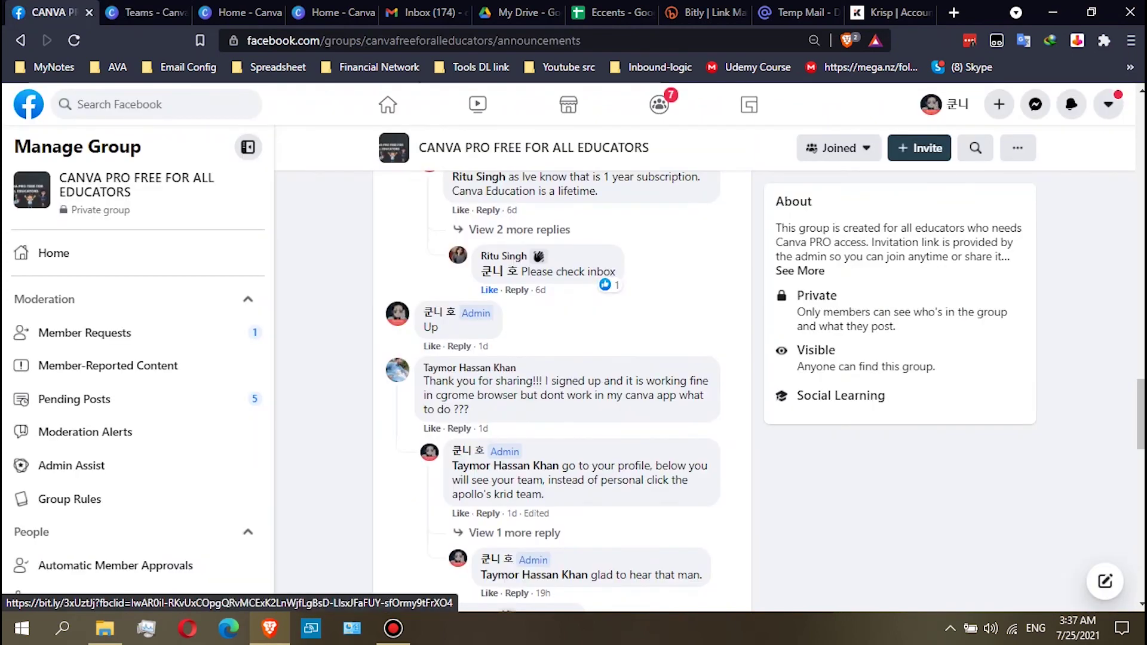
pyautogui.scroll(10, 562, 389)
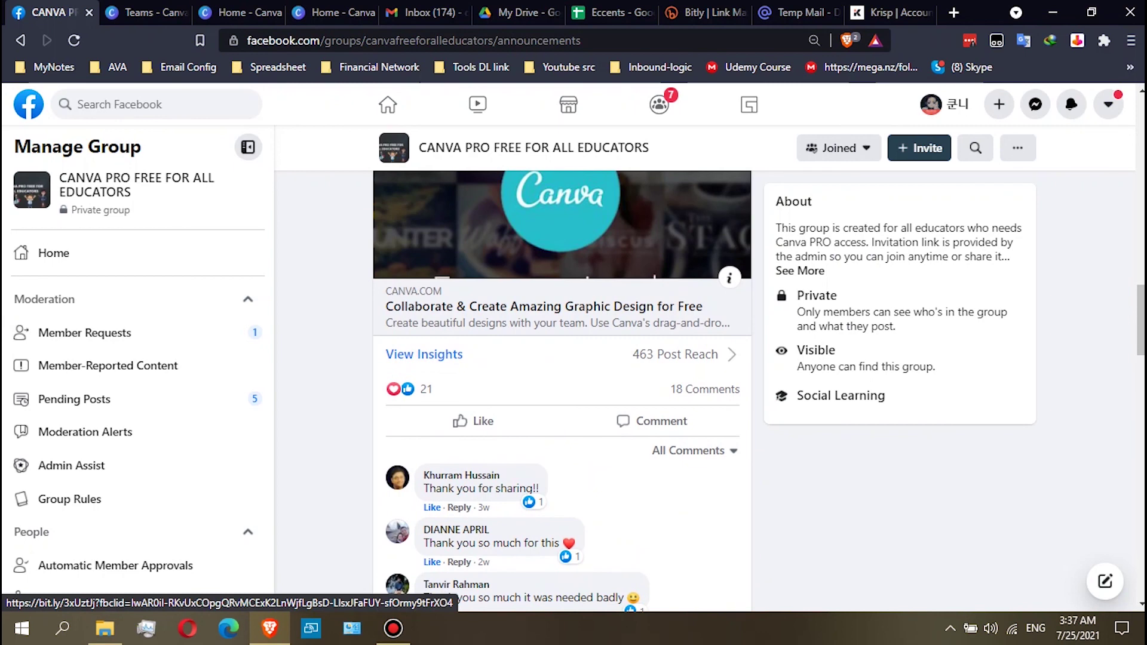
pyautogui.scroll(5, 561, 388)
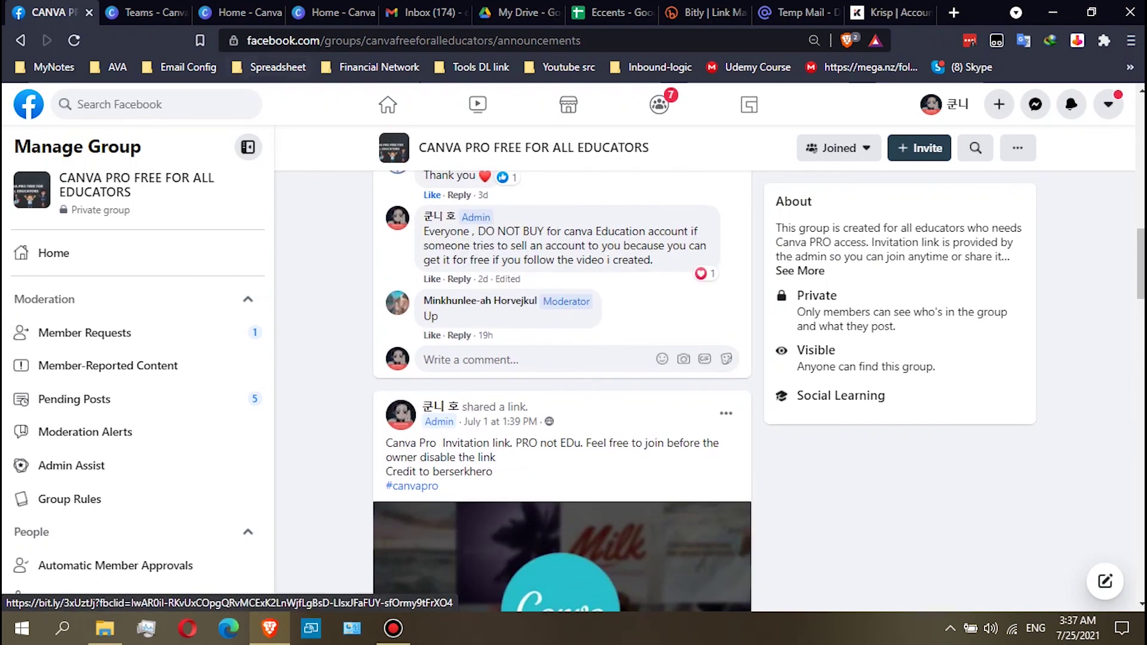
pyautogui.click(149, 12)
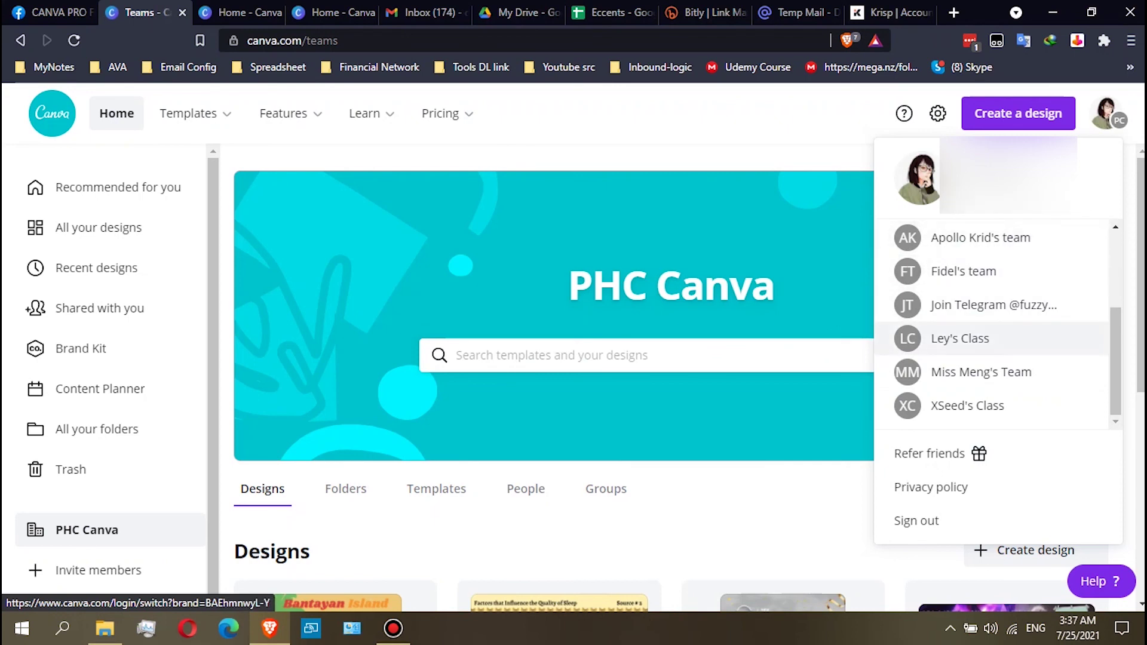
pyautogui.press('Escape')
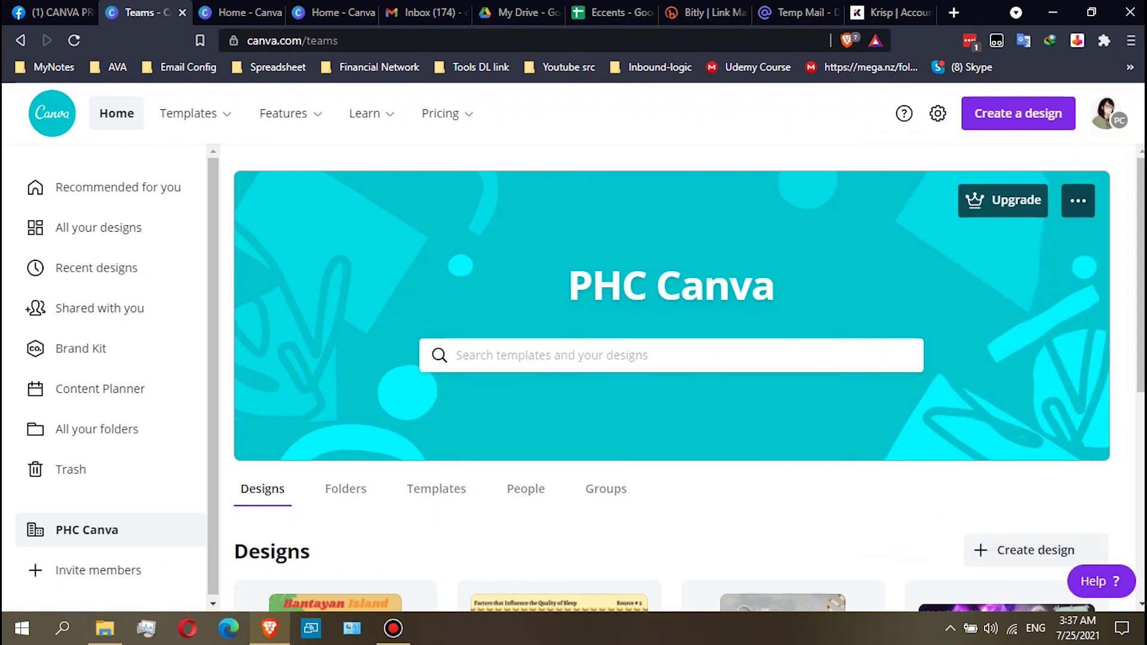